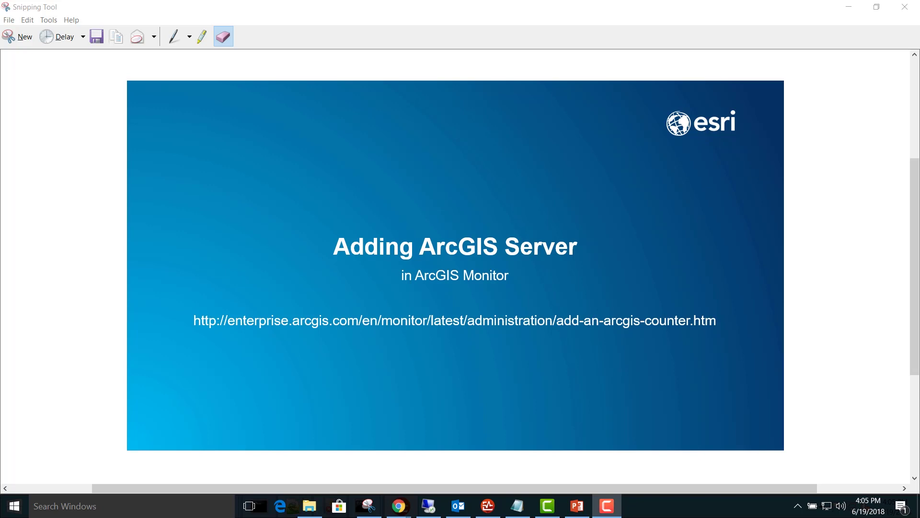
Add a new ArcGIS Server counter under the Prod group's ArcGIS node
{"action": "left_click", "coordinate": [841, 10]}
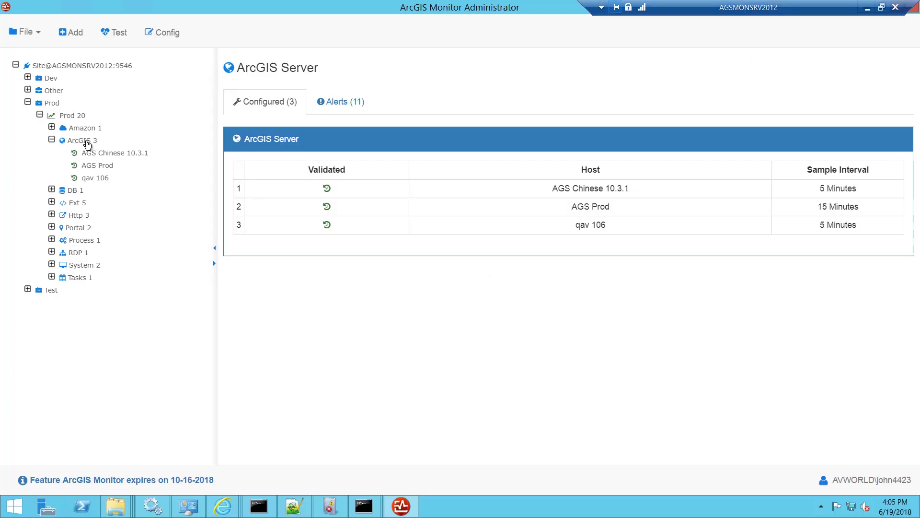
{"action": "left_click", "coordinate": [91, 142]}
{"action": "right_click", "coordinate": [92, 143]}
{"action": "left_click", "coordinate": [120, 152]}
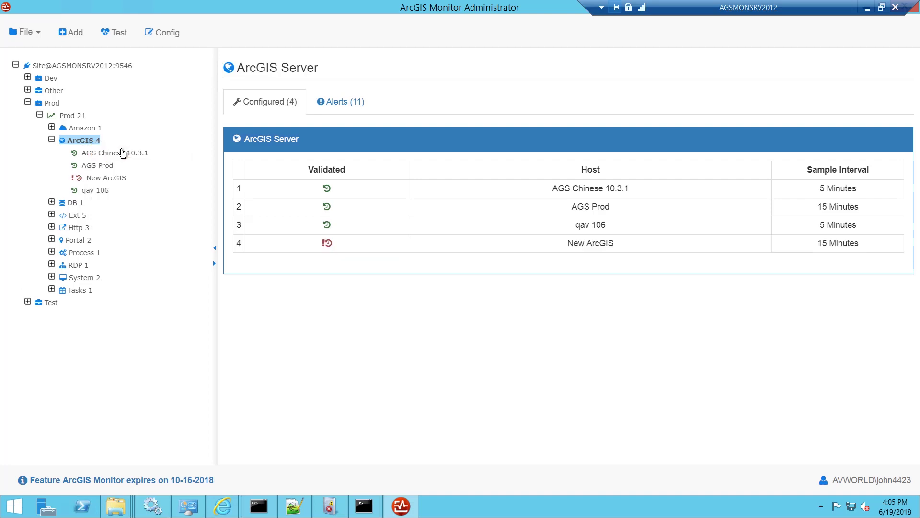
{"action": "left_click", "coordinate": [118, 182]}
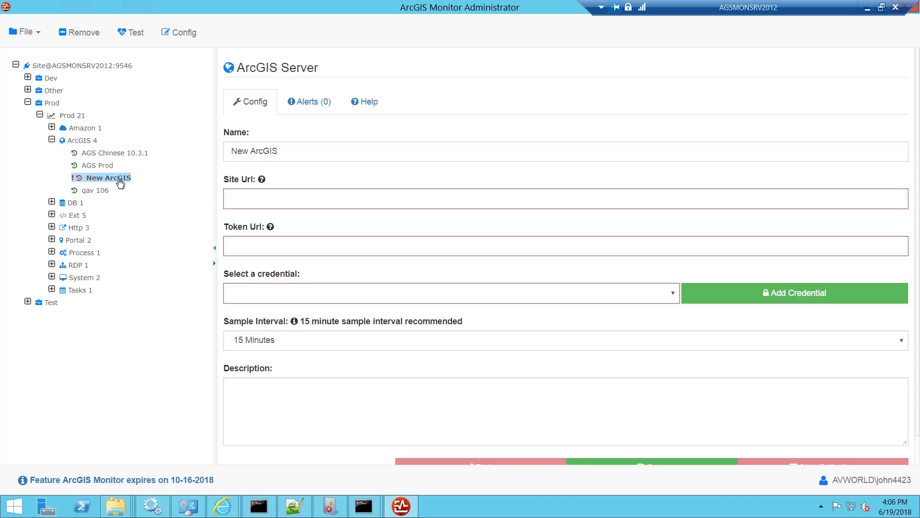
Rename the new counter to 'My Production'
{"action": "left_click", "coordinate": [273, 150]}
{"action": "key", "text": "ctrl+a"}
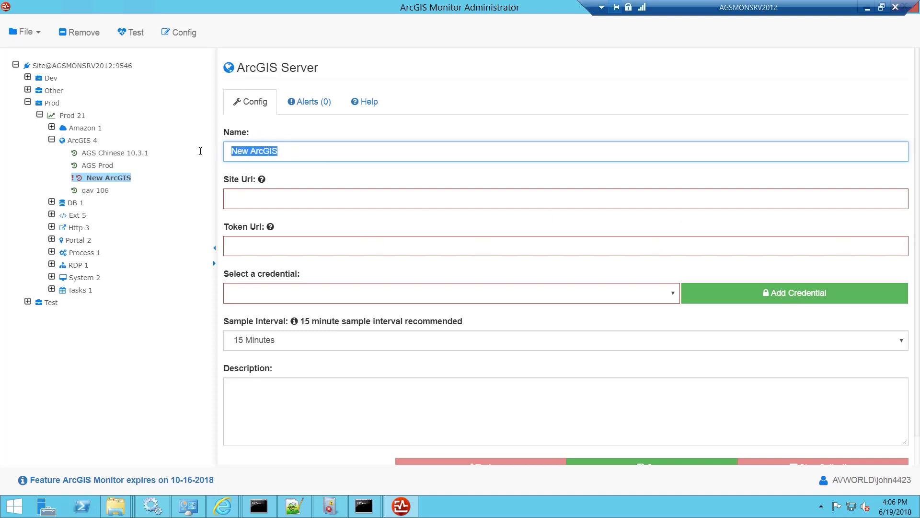
{"action": "type", "text": "My Production"}
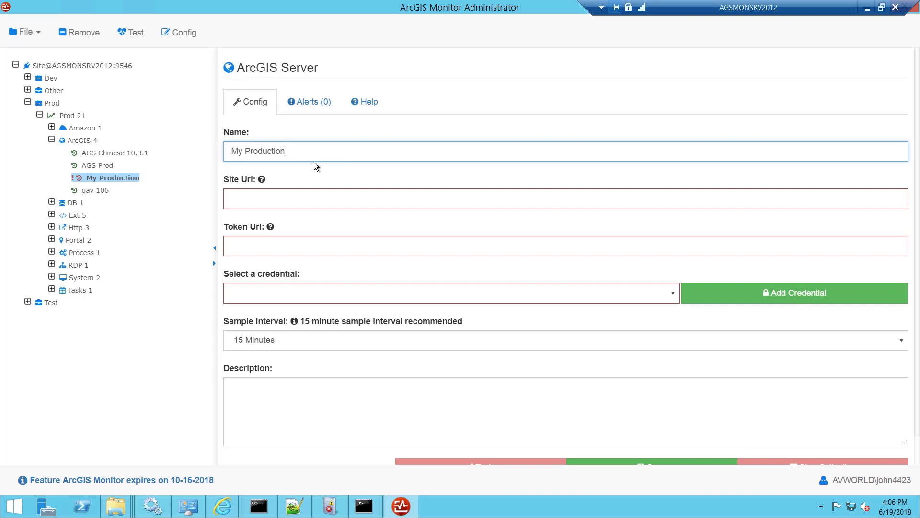
{"action": "left_click", "coordinate": [260, 180]}
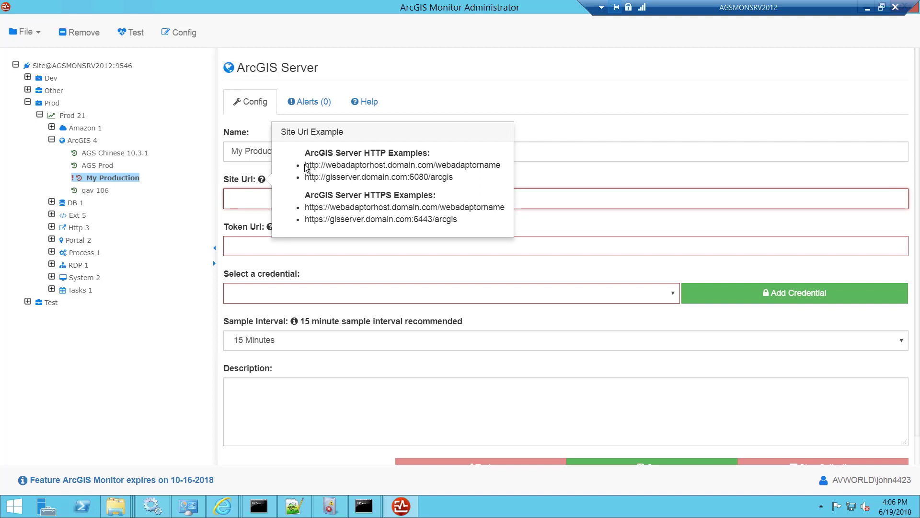
{"action": "left_click_drag", "start_coordinate": [305, 165], "coordinate": [503, 168]}
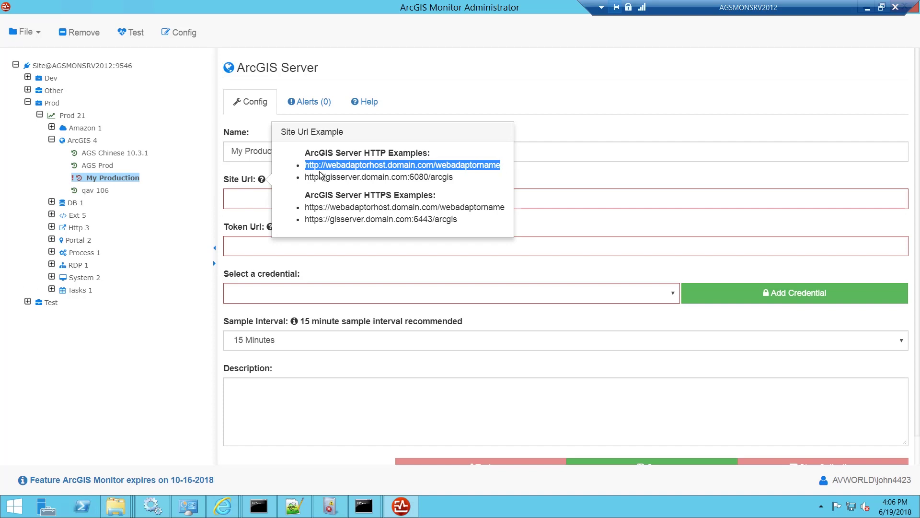
{"action": "left_click_drag", "start_coordinate": [306, 176], "coordinate": [463, 177]}
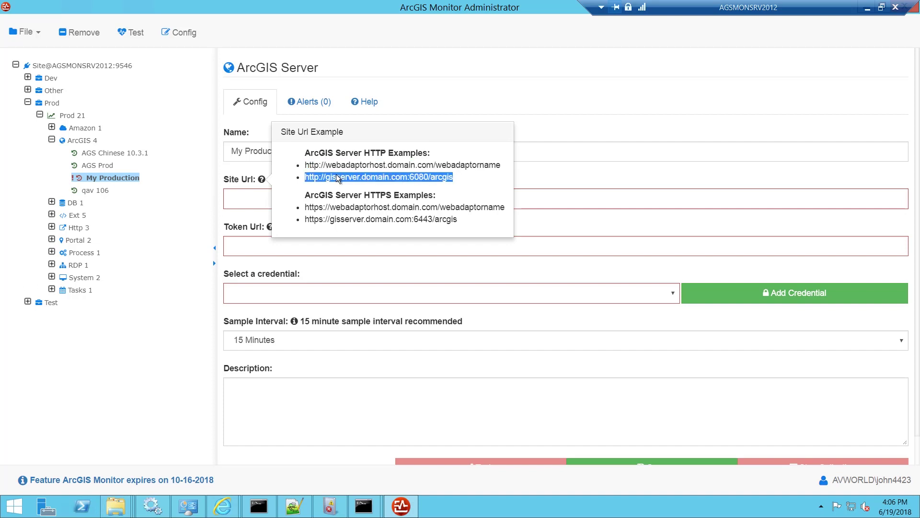
{"action": "left_click", "coordinate": [260, 197]}
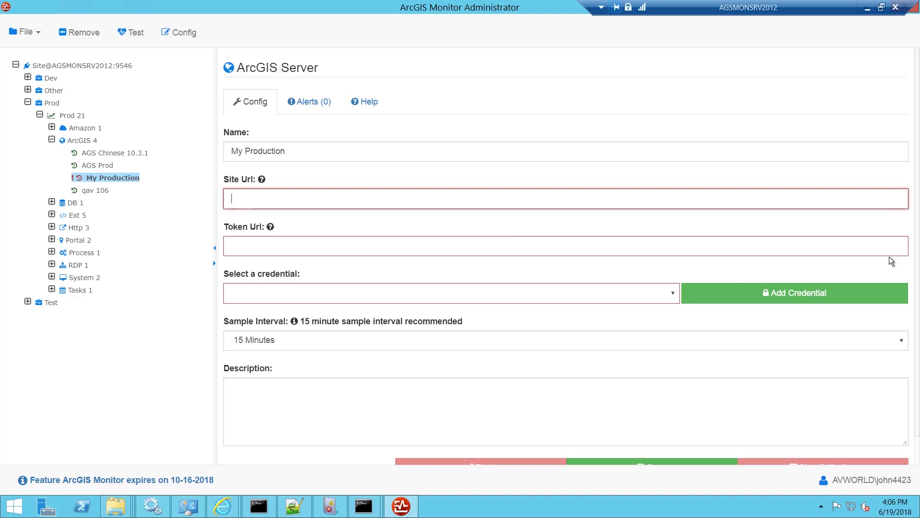
{"action": "type", "text": "https://agsmonsrv2012.esri.com:6443/arcgis"}
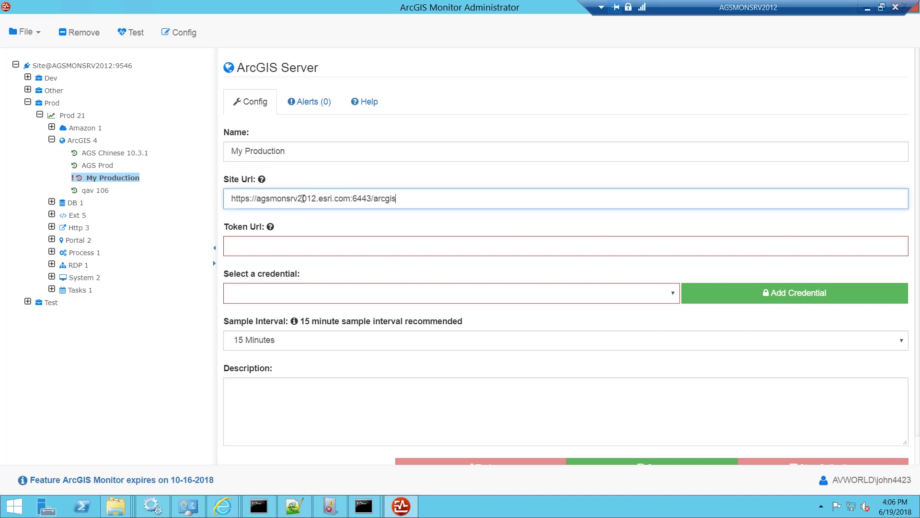
{"action": "left_click", "coordinate": [271, 229]}
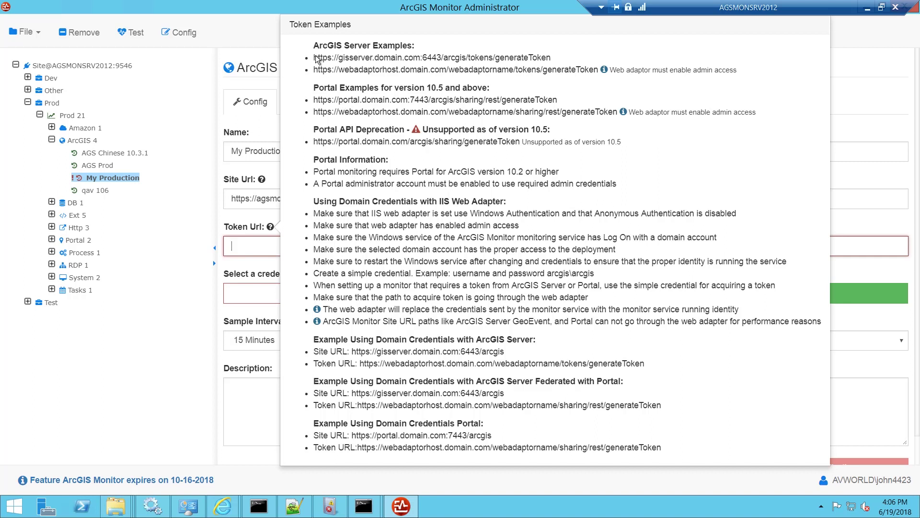
{"action": "left_click_drag", "start_coordinate": [316, 58], "coordinate": [587, 62]}
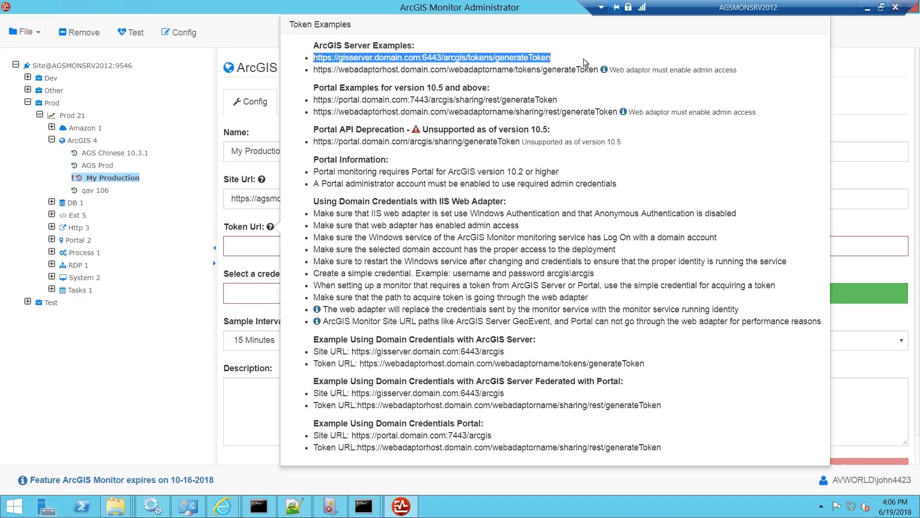
{"action": "left_click_drag", "start_coordinate": [310, 70], "coordinate": [600, 71]}
{"action": "left_click", "coordinate": [360, 70]}
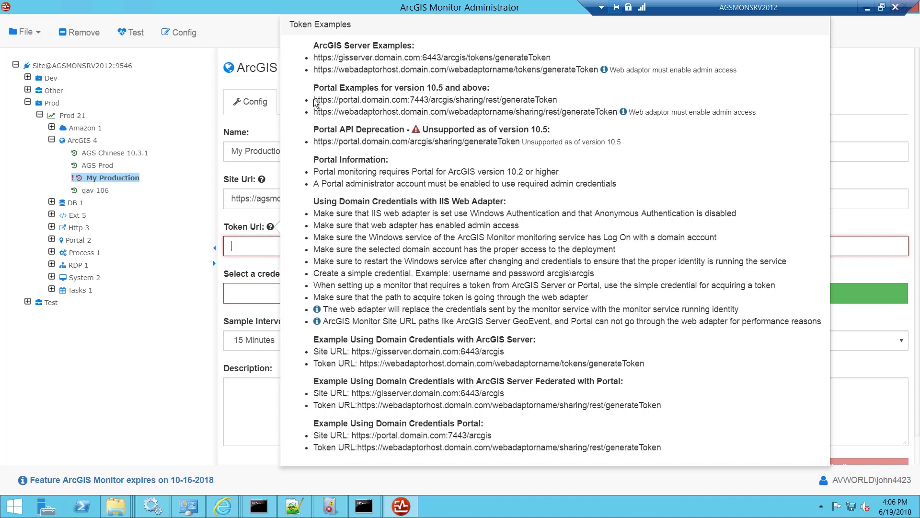
{"action": "left_click_drag", "start_coordinate": [315, 102], "coordinate": [559, 102]}
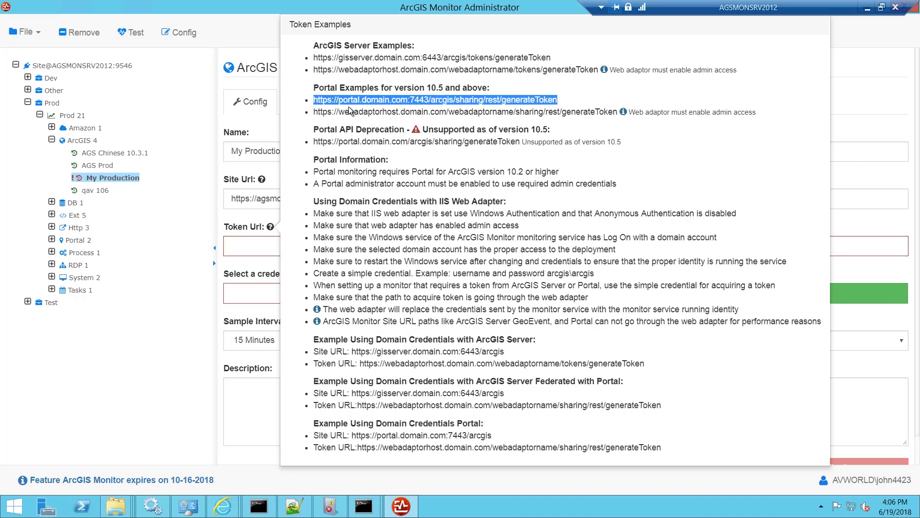
{"action": "left_click_drag", "start_coordinate": [315, 114], "coordinate": [614, 114]}
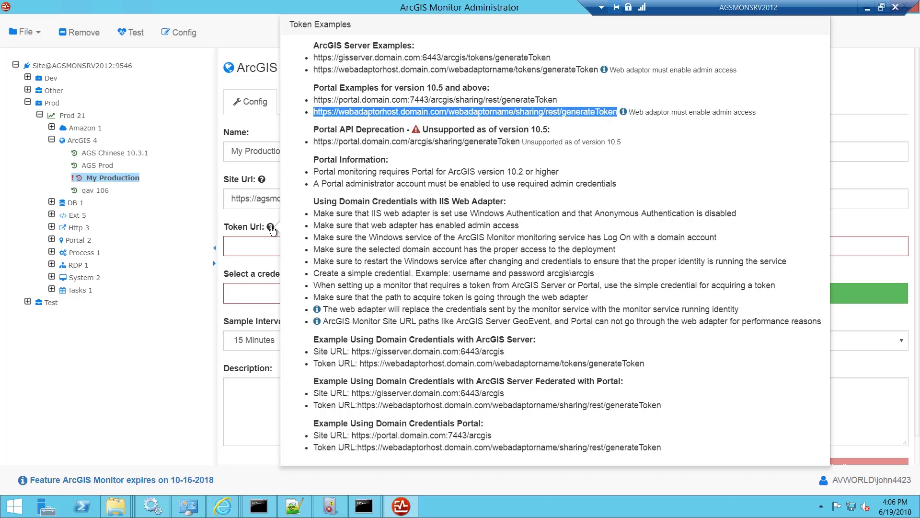
{"action": "left_click", "coordinate": [267, 241]}
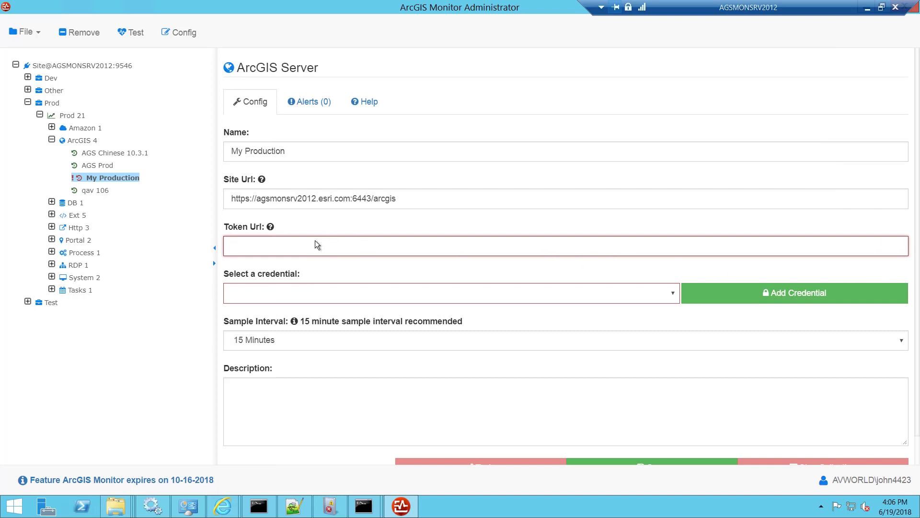
{"action": "key", "text": "ctrl+v"}
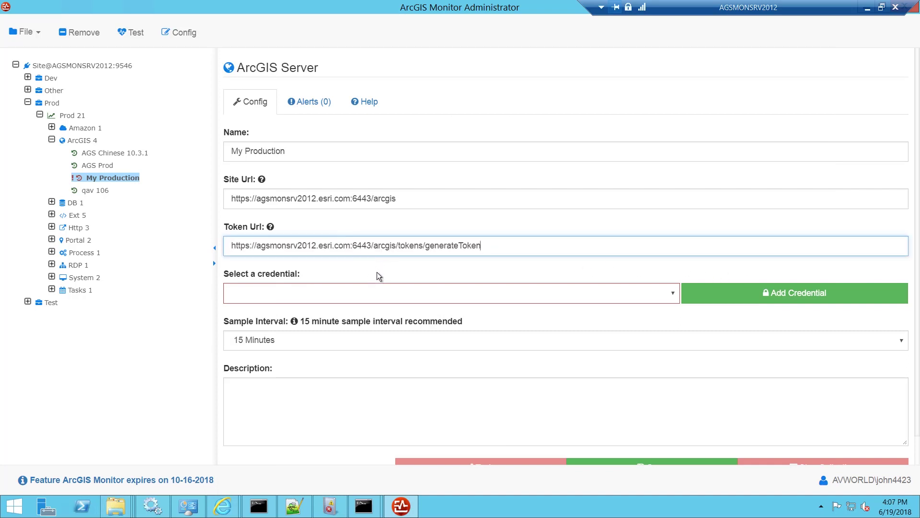
Select ArcGISAdmin as the counter's credential after briefly trying PortalAdmin1061
{"action": "left_click", "coordinate": [414, 292]}
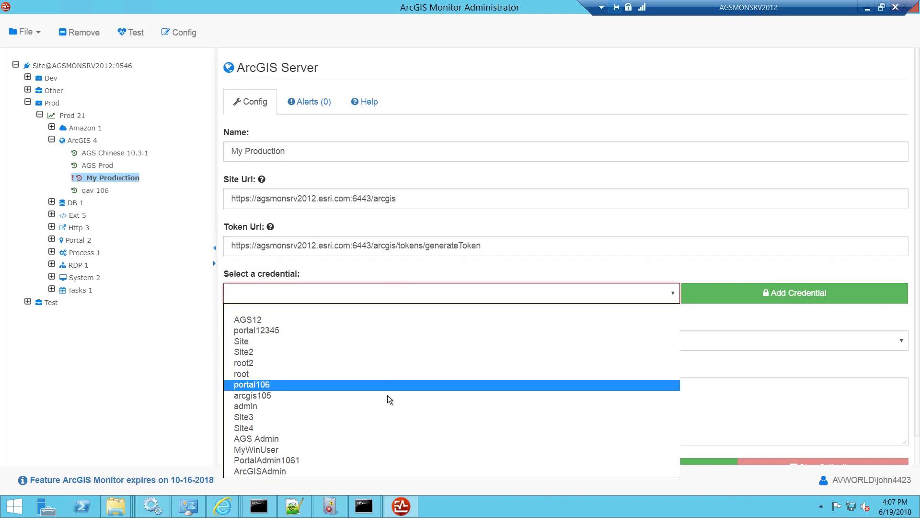
{"action": "left_click", "coordinate": [352, 470]}
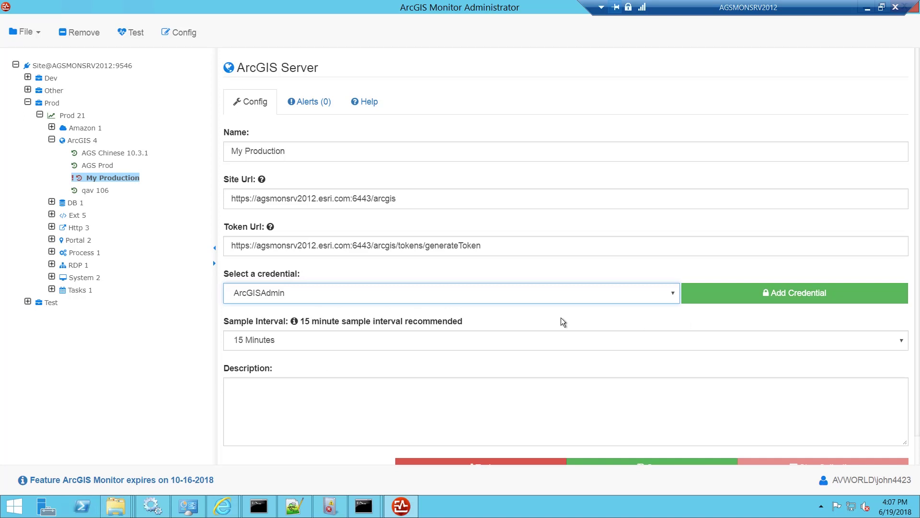
{"action": "left_click", "coordinate": [402, 297]}
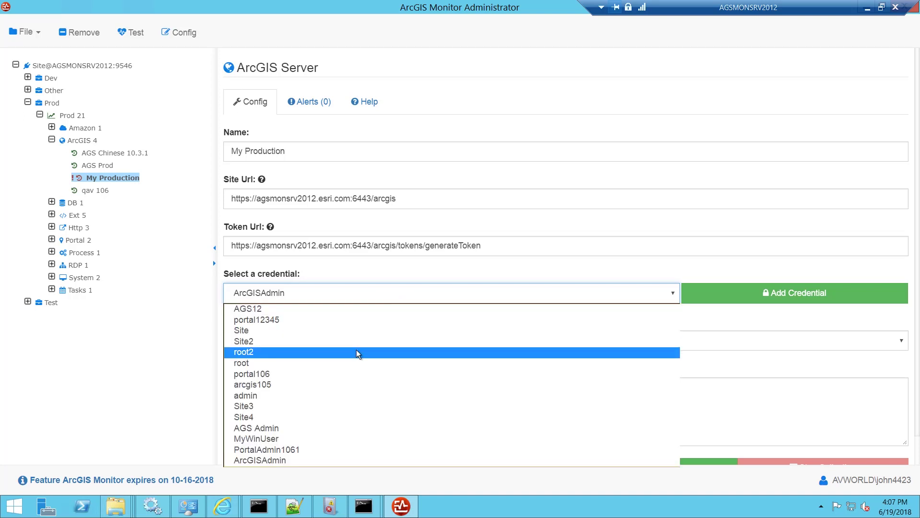
{"action": "left_click", "coordinate": [352, 449]}
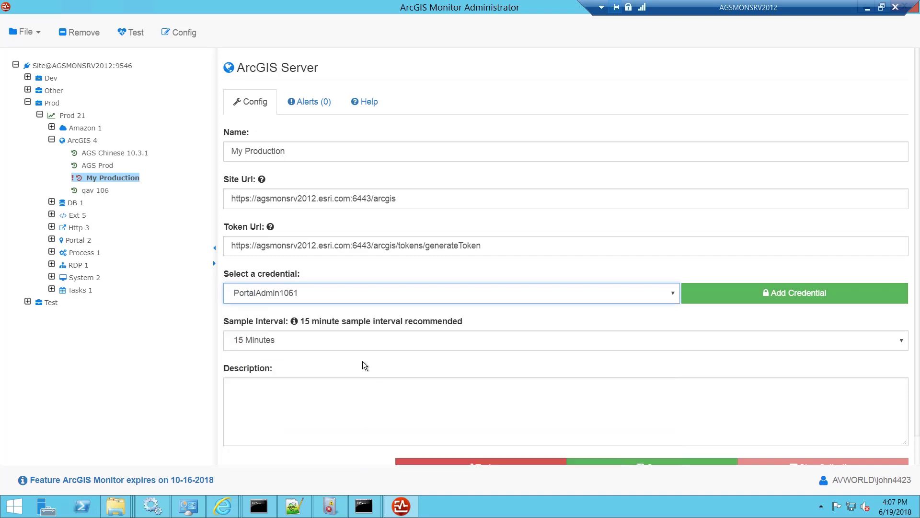
{"action": "left_click", "coordinate": [340, 294]}
{"action": "left_click", "coordinate": [310, 458]}
Keep the 15 Minutes sample interval and paste 'My Production' from the name into Description
{"action": "left_click", "coordinate": [388, 340]}
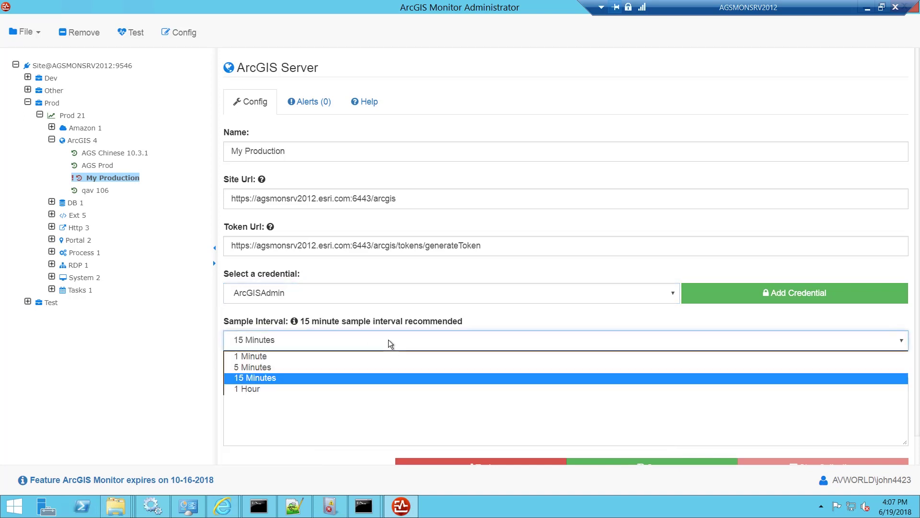
{"action": "left_click", "coordinate": [339, 378]}
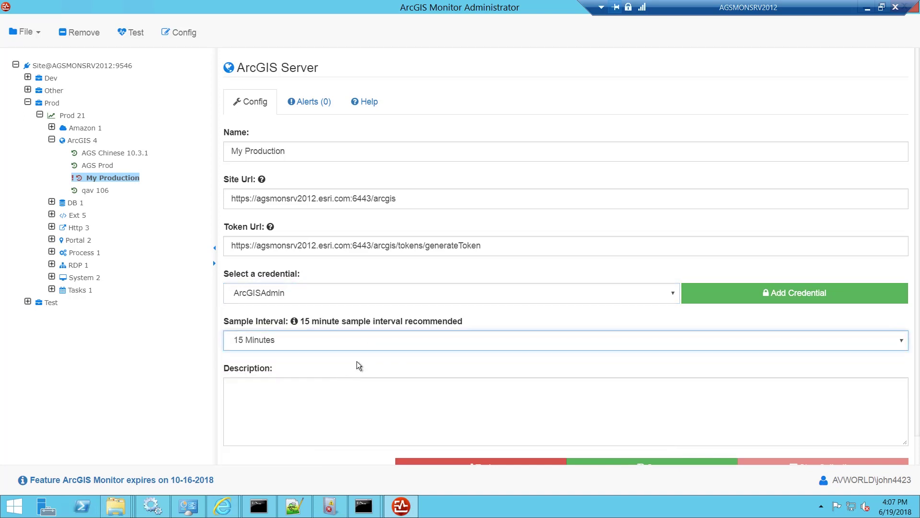
{"action": "left_click", "coordinate": [356, 393]}
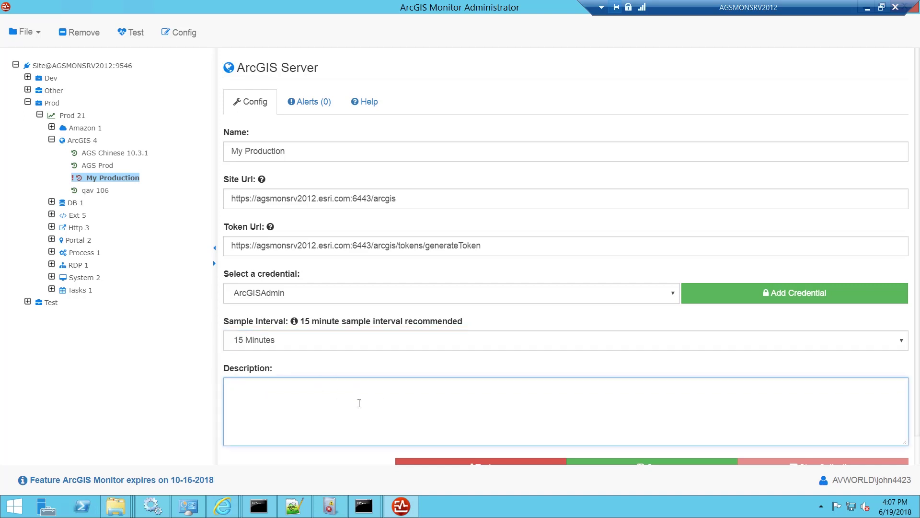
{"action": "left_click_drag", "start_coordinate": [309, 148], "coordinate": [221, 152]}
{"action": "key", "text": "ctrl+c"}
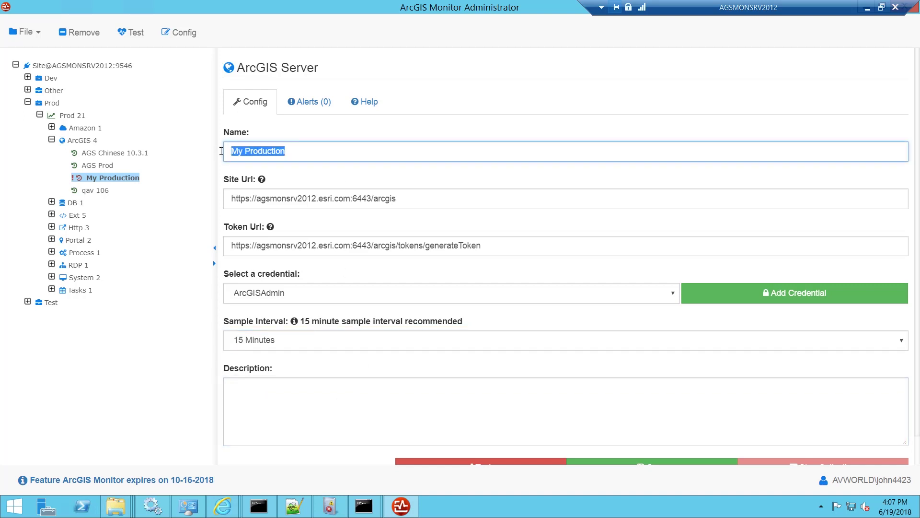
{"action": "left_click", "coordinate": [345, 386]}
{"action": "key", "text": "ctrl+v"}
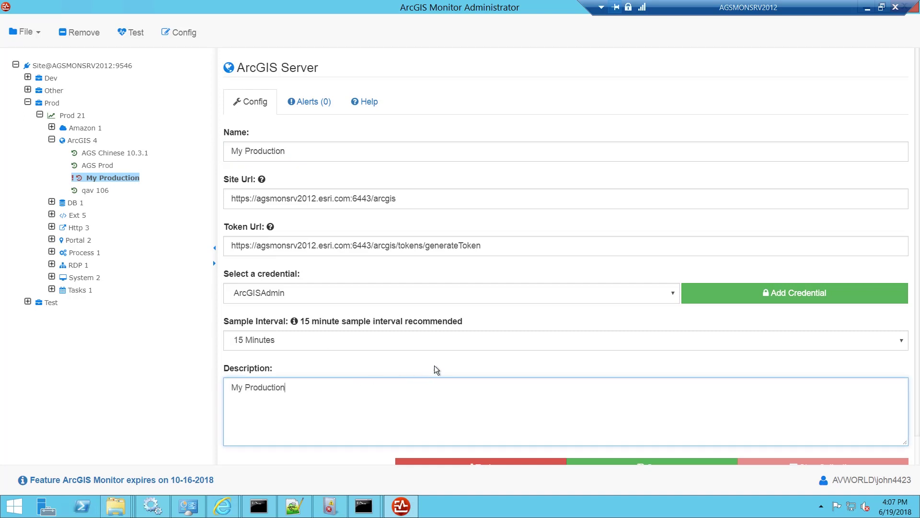
{"action": "scroll", "coordinate": [434, 367], "scroll_direction": "down", "scroll_amount": 2}
Test the My Production connection, review the Test Passed results, and save the counter
{"action": "left_click", "coordinate": [510, 406]}
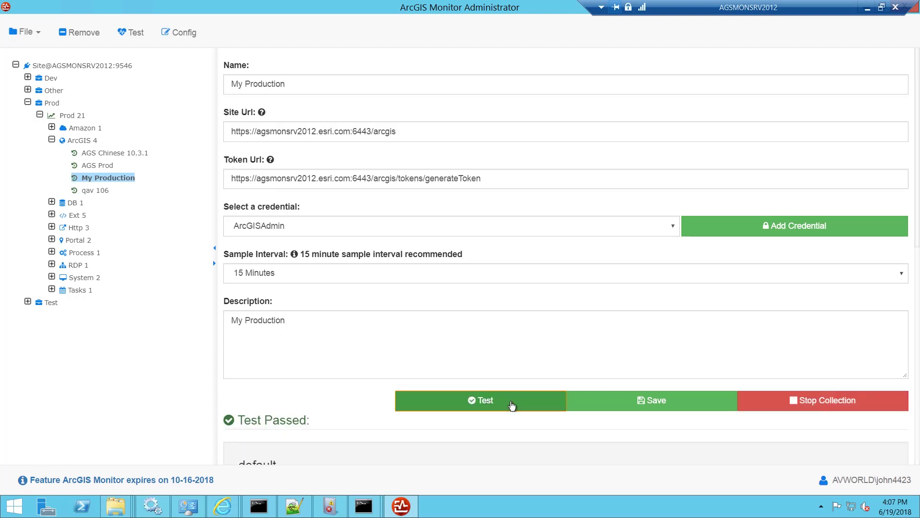
{"action": "scroll", "coordinate": [537, 390], "scroll_direction": "down", "scroll_amount": 1}
{"action": "scroll", "coordinate": [541, 384], "scroll_direction": "down", "scroll_amount": 5}
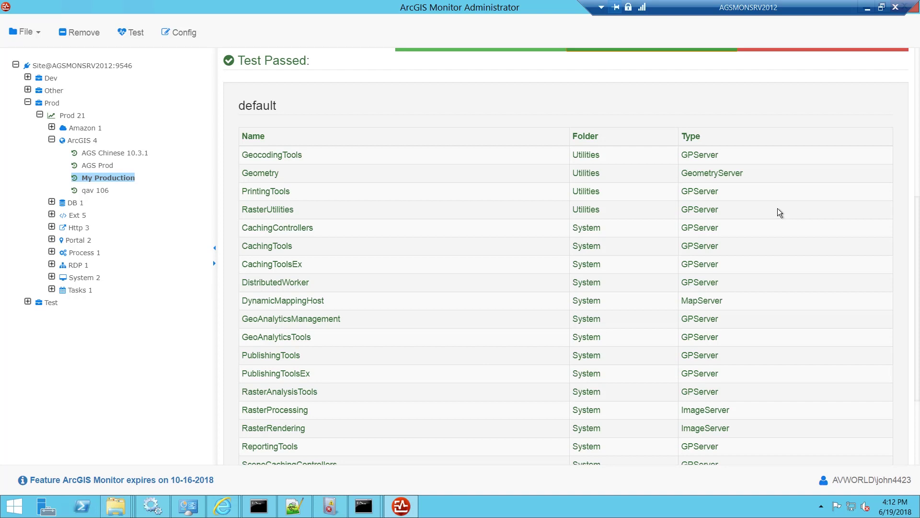
{"action": "scroll", "coordinate": [778, 213], "scroll_direction": "up", "scroll_amount": 2}
{"action": "left_click", "coordinate": [645, 166]}
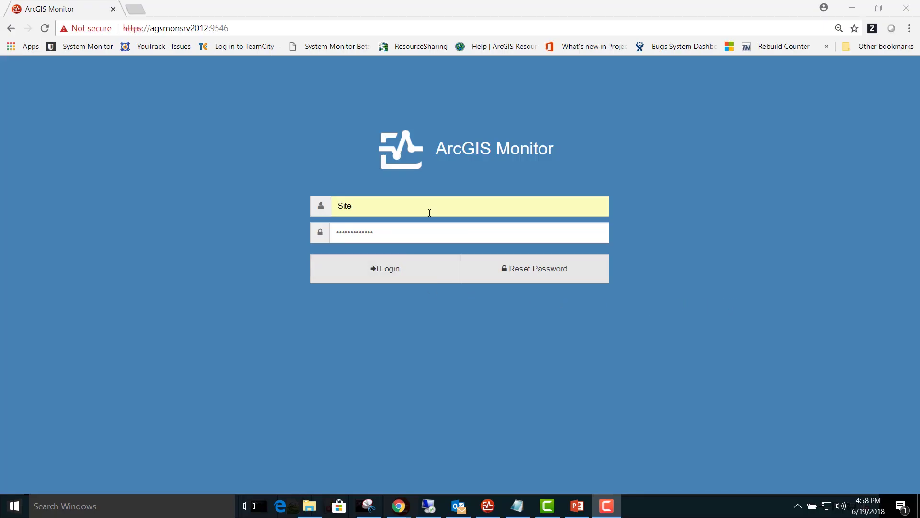
Sign in to the web report and open My Production under Categories > ArcGIS > Prod
{"action": "left_click", "coordinate": [408, 273]}
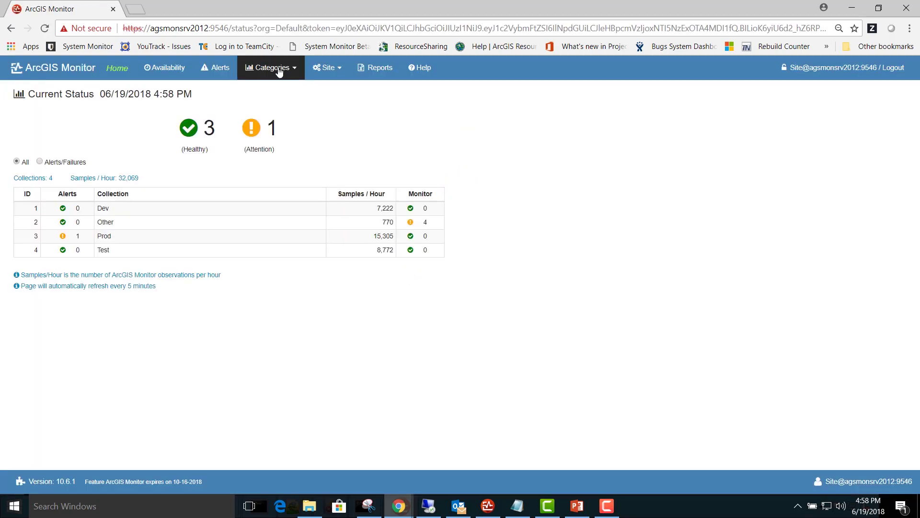
{"action": "left_click", "coordinate": [280, 71]}
{"action": "left_click", "coordinate": [261, 115]}
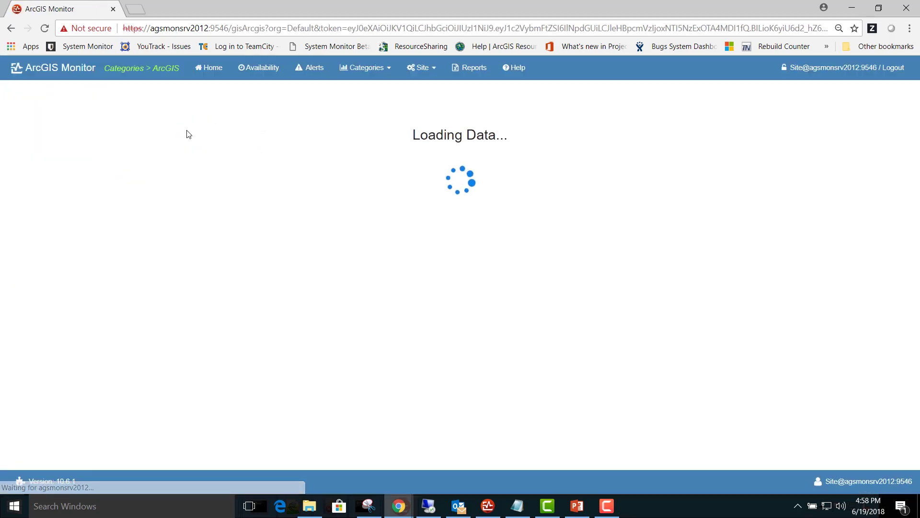
{"action": "left_click", "coordinate": [15, 105]}
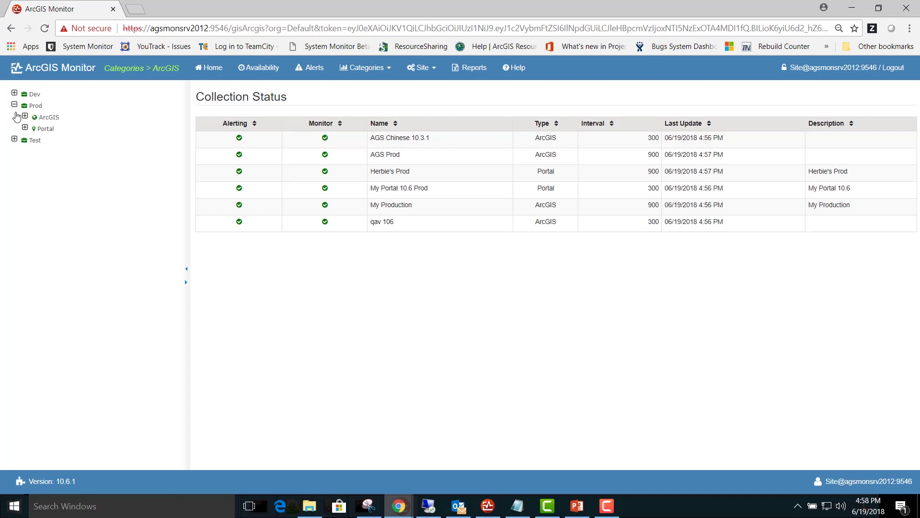
{"action": "left_click", "coordinate": [25, 116]}
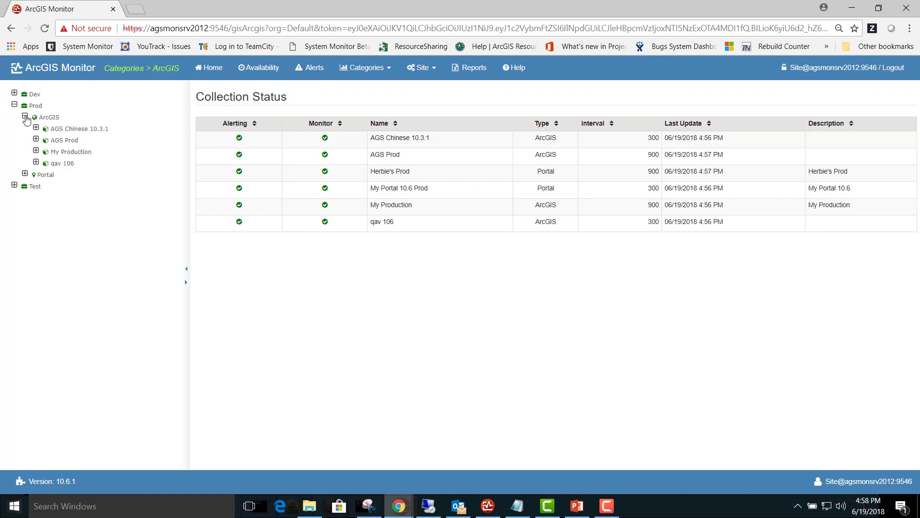
{"action": "left_click", "coordinate": [36, 151]}
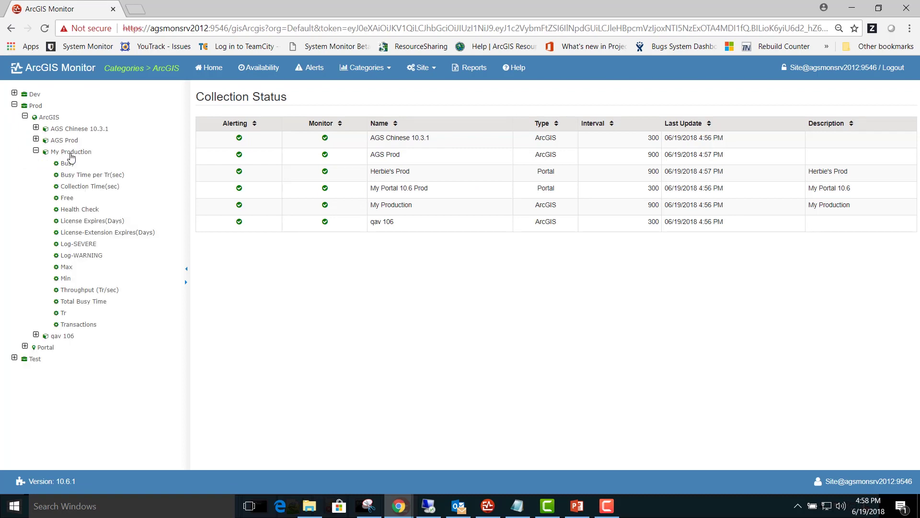
{"action": "left_click", "coordinate": [77, 153]}
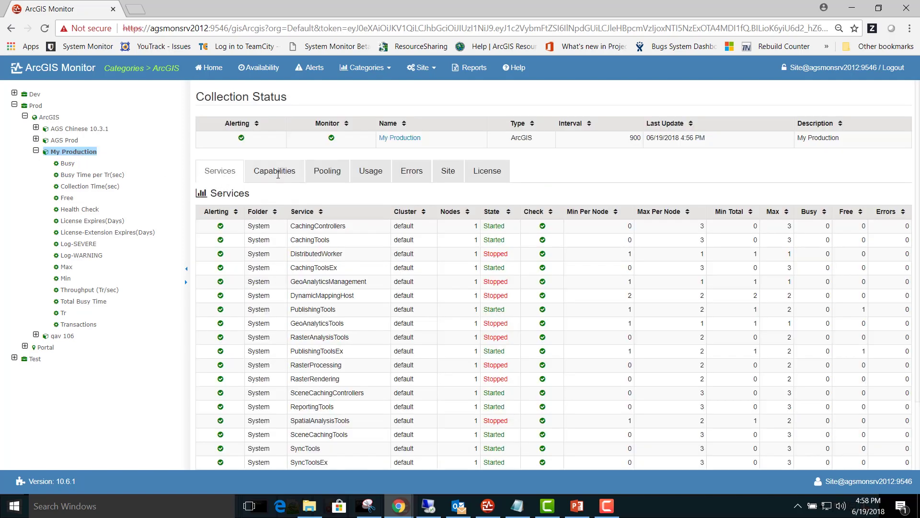
View the Capabilities, Pooling, Usage, Errors, Site and License tabs, then chart Busy and Busy Time per Tr(sec)
{"action": "left_click", "coordinate": [278, 174]}
{"action": "left_click", "coordinate": [327, 172]}
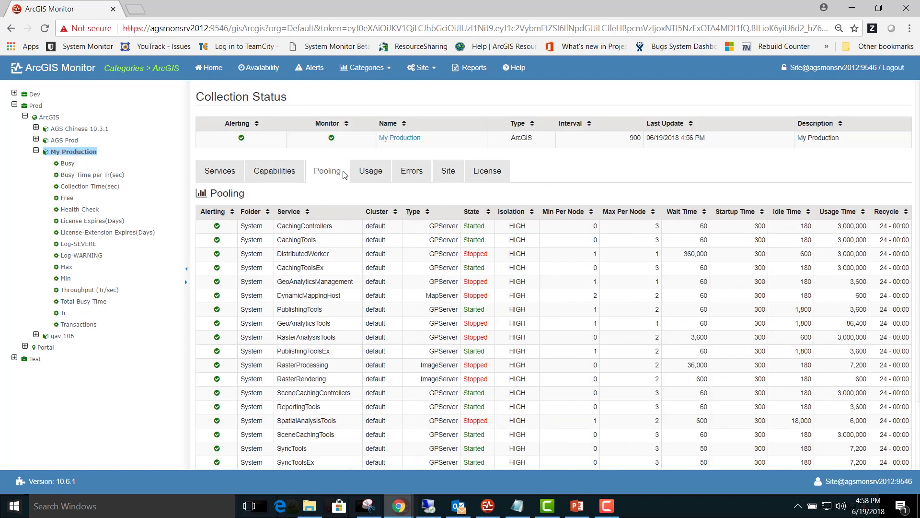
{"action": "left_click", "coordinate": [371, 173]}
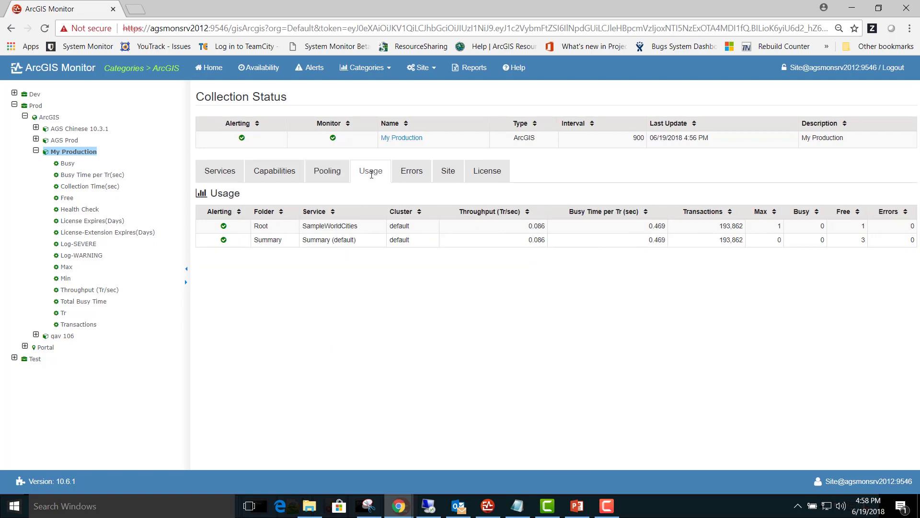
{"action": "left_click", "coordinate": [407, 174]}
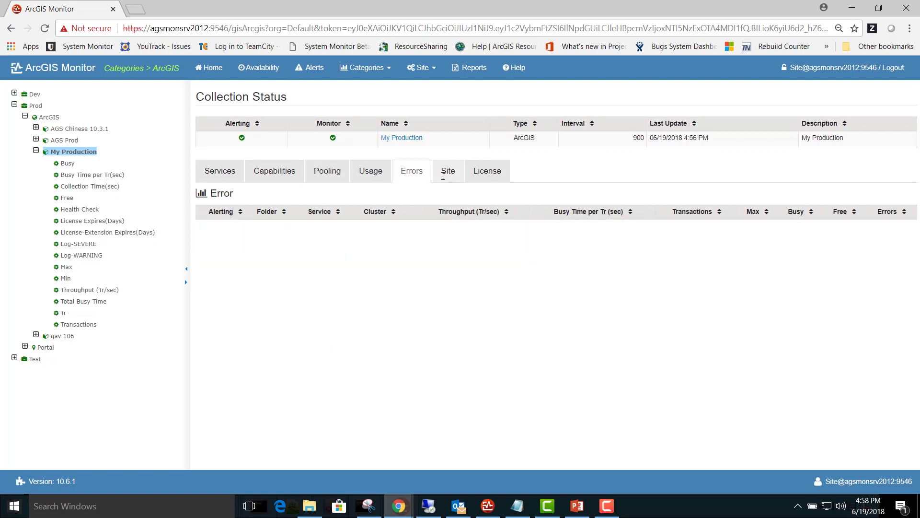
{"action": "left_click", "coordinate": [443, 175]}
{"action": "left_click", "coordinate": [483, 180]}
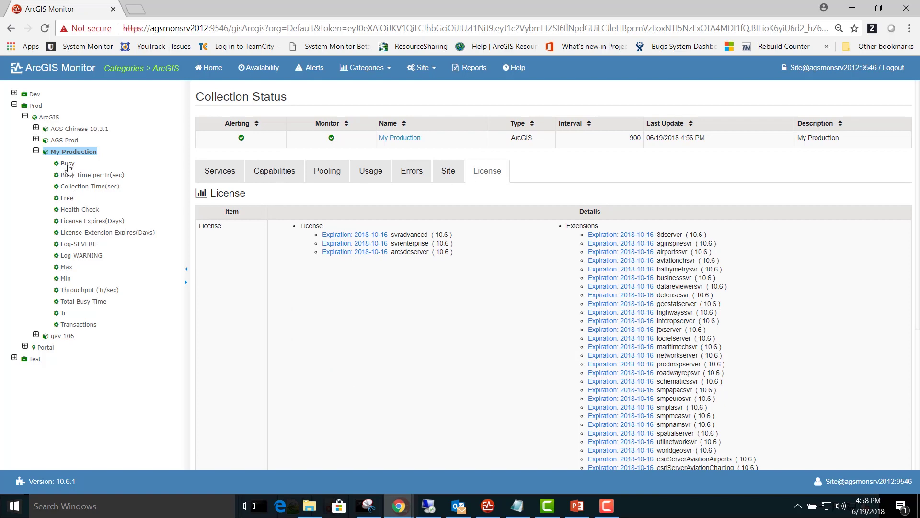
{"action": "left_click", "coordinate": [67, 166]}
{"action": "left_click", "coordinate": [78, 178]}
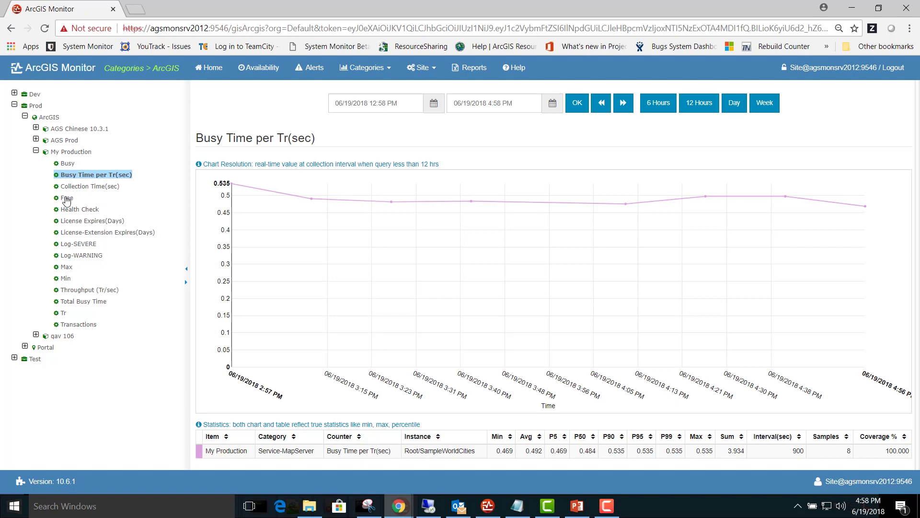
Chart Free, Health Check, License-Extension Expires(Days), Log-WARNING, Throughput (Tr/sec) and Transactions in turn
{"action": "left_click", "coordinate": [66, 199]}
{"action": "left_click", "coordinate": [77, 210]}
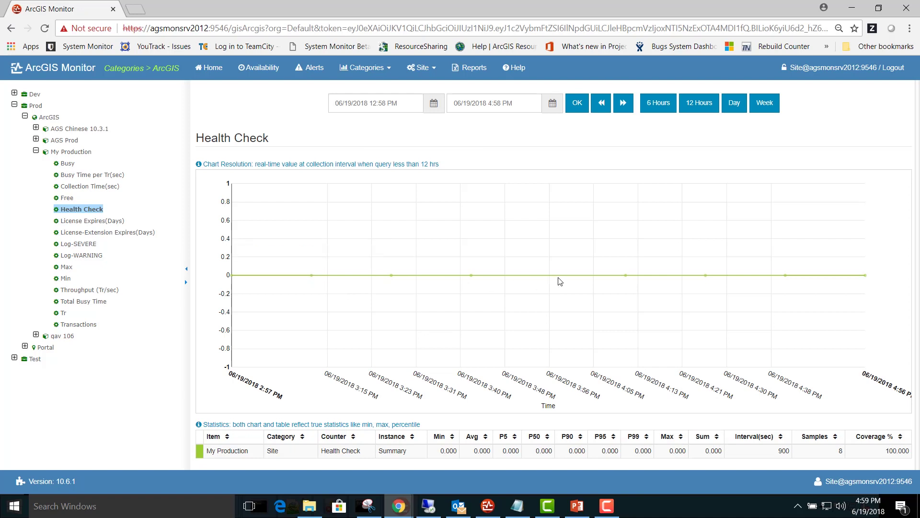
{"action": "mouse_move", "coordinate": [476, 280]}
{"action": "mouse_move", "coordinate": [636, 282]}
{"action": "left_click", "coordinate": [112, 233]}
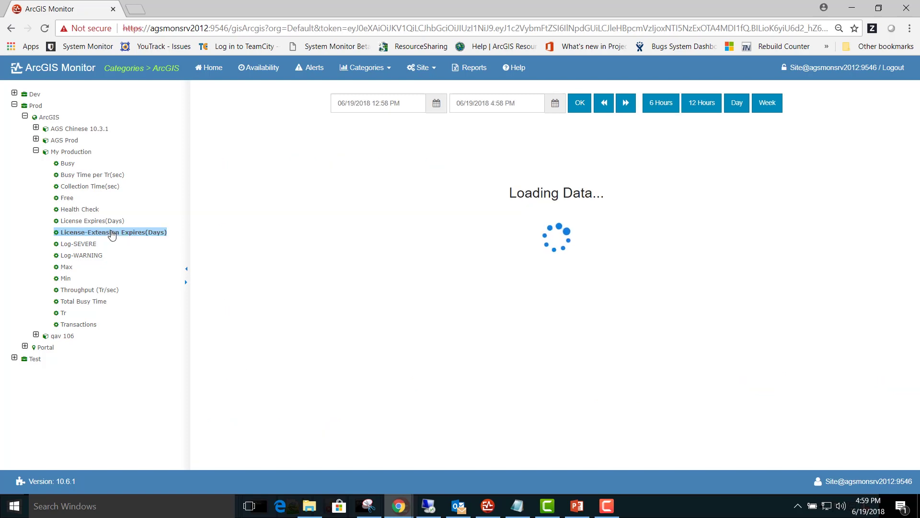
{"action": "left_click", "coordinate": [85, 257]}
{"action": "left_click", "coordinate": [93, 291]}
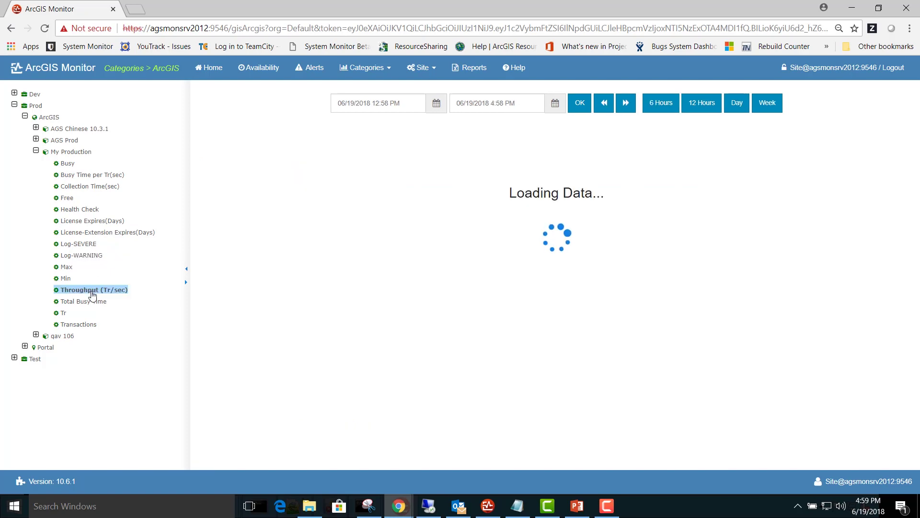
{"action": "left_click", "coordinate": [87, 326]}
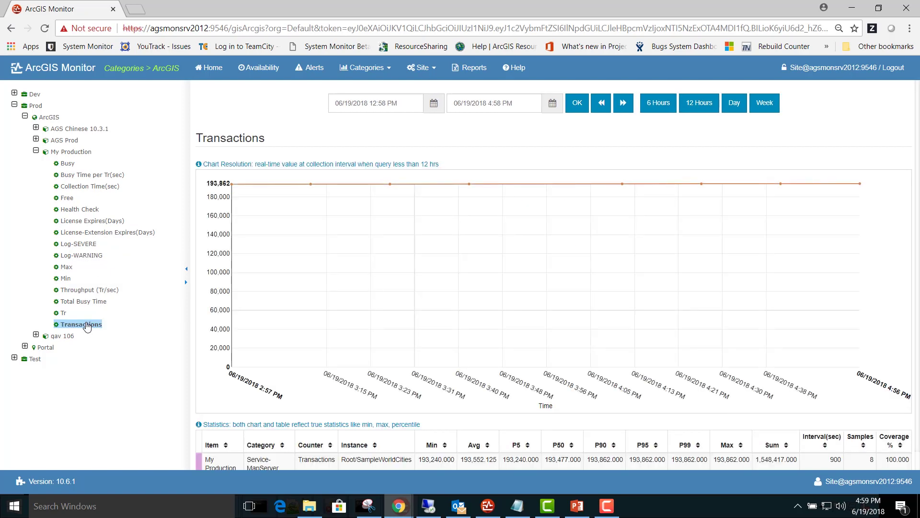